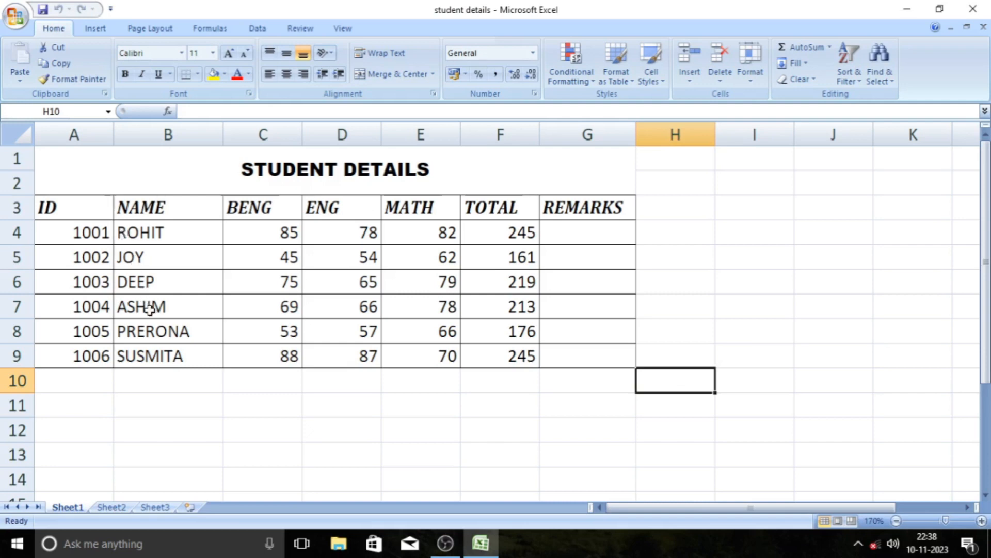
click(165, 237)
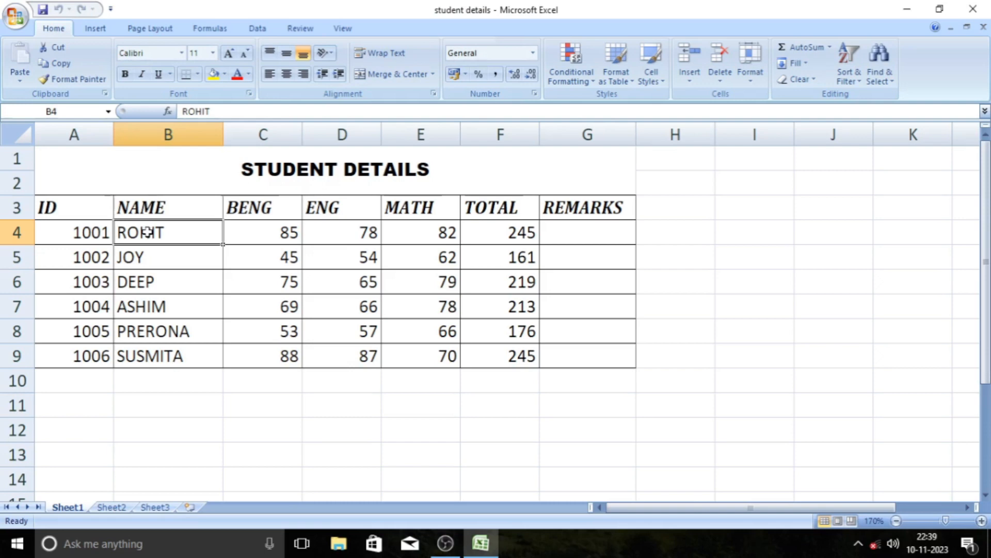
click(265, 327)
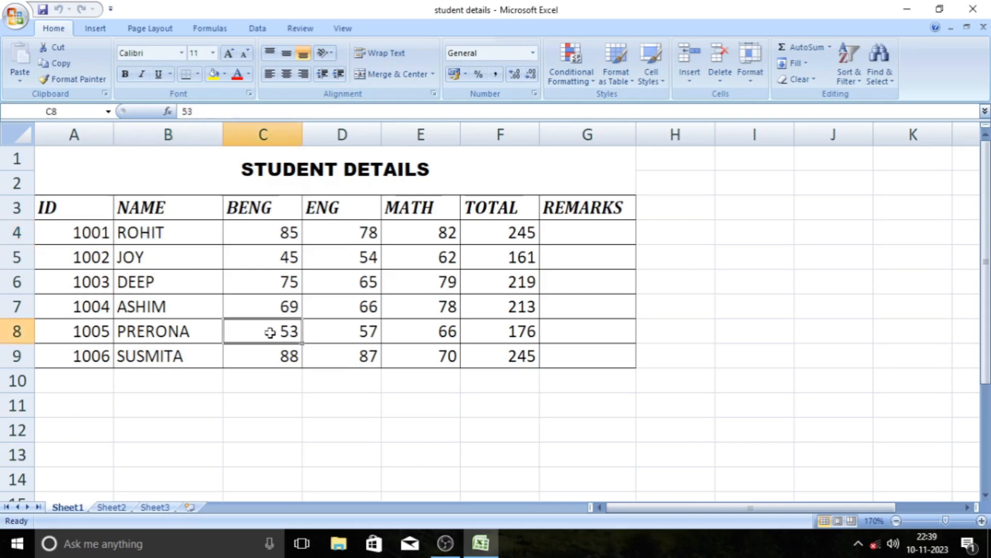
click(133, 233)
right_click(133, 233)
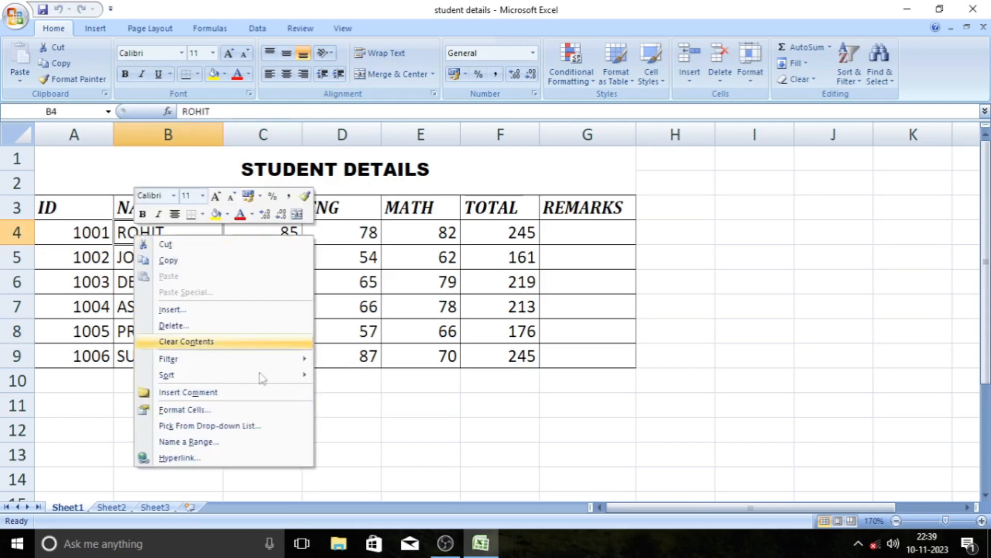
click(200, 392)
click(200, 397)
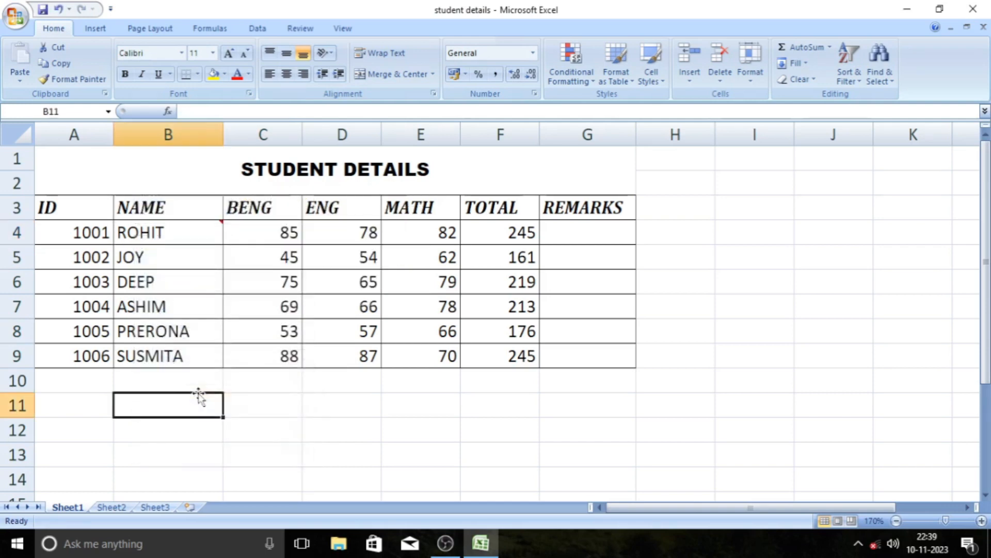
right_click(178, 232)
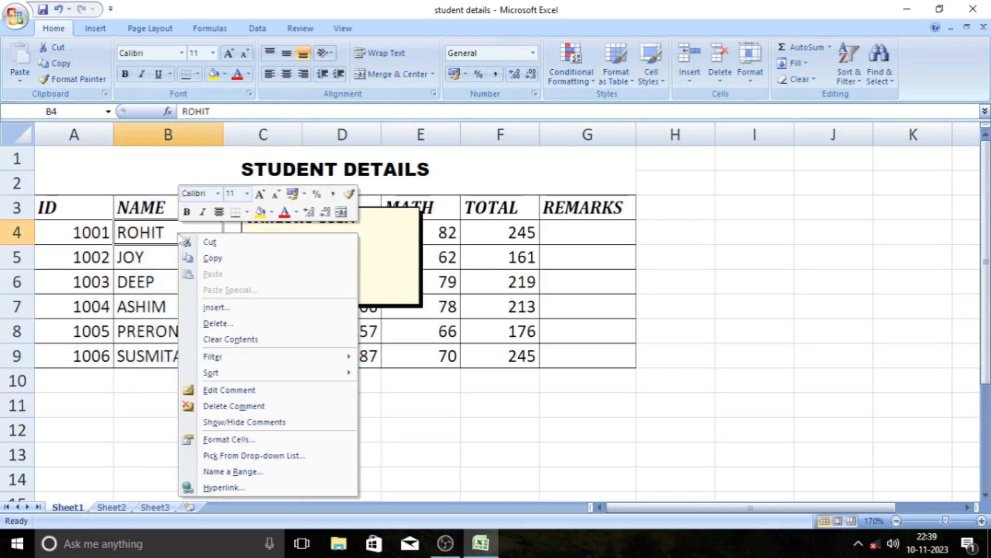
click(234, 406)
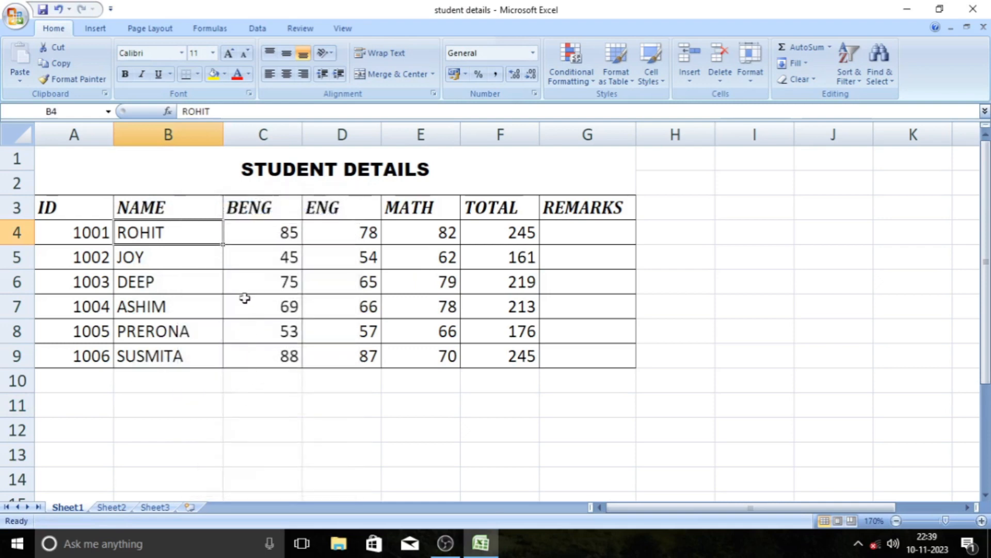
- Insert a comment reading "exm due" on cell B4
right_click(136, 232)
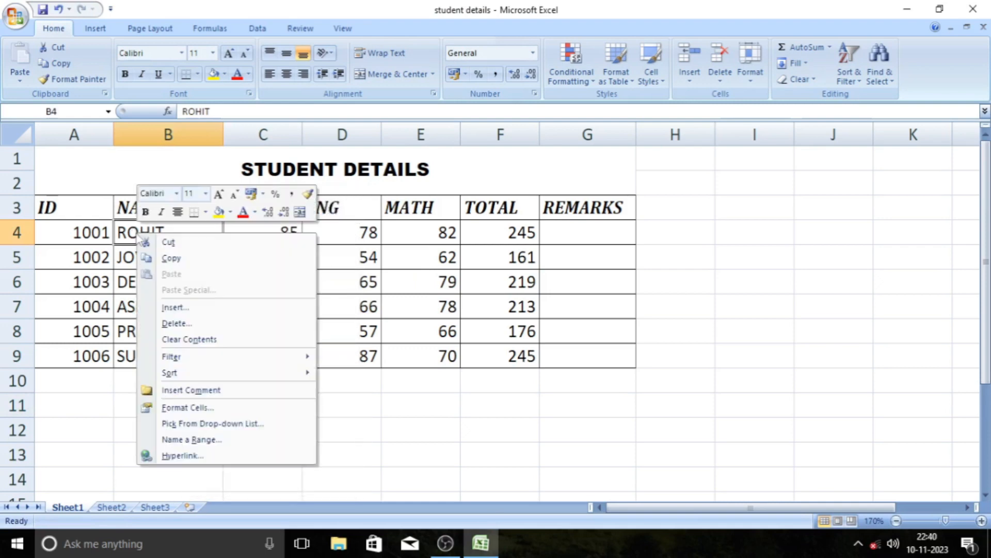
click(196, 393)
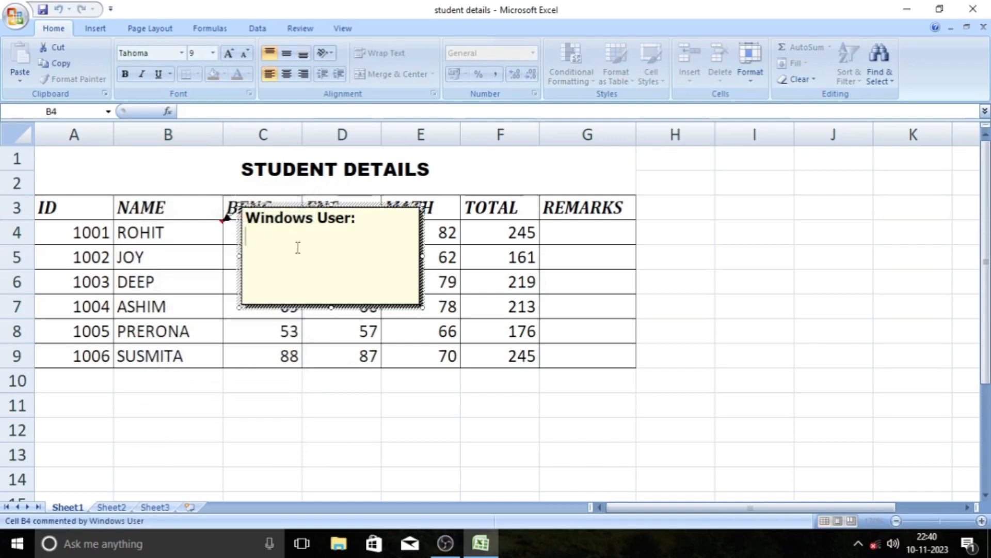
text(exm due)
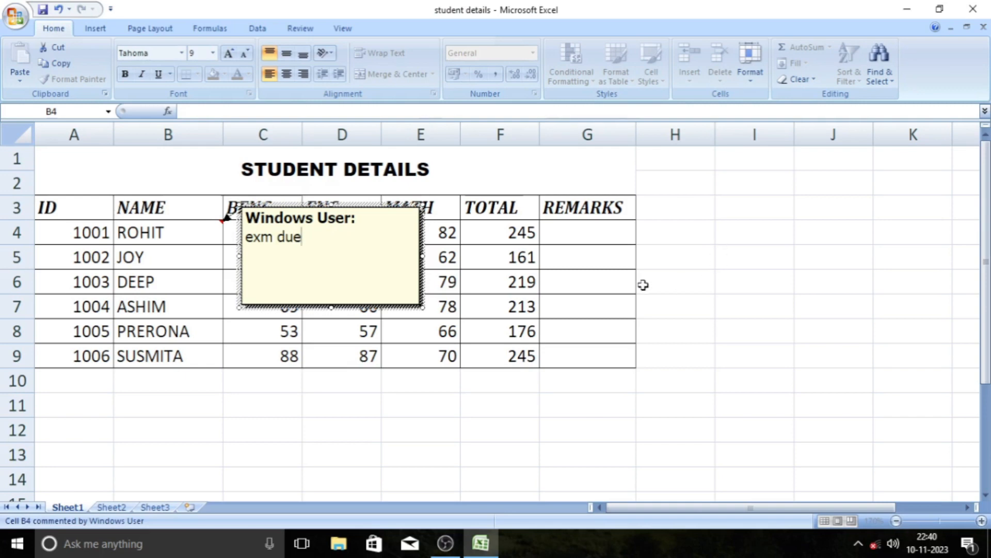
click(597, 272)
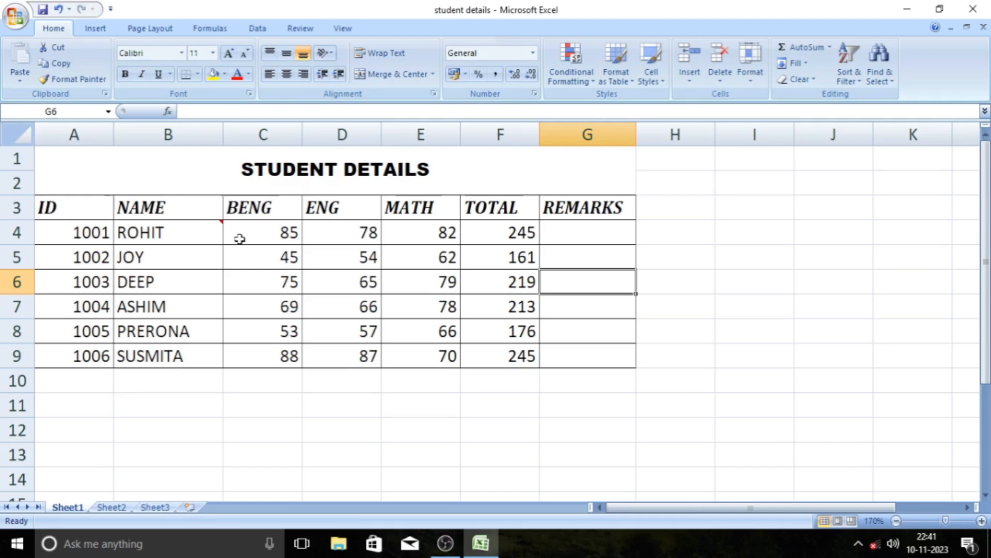
- Keep the comment on cell B4 permanently displayed on the sheet
mouse_move(188, 234)
click(173, 234)
right_click(173, 234)
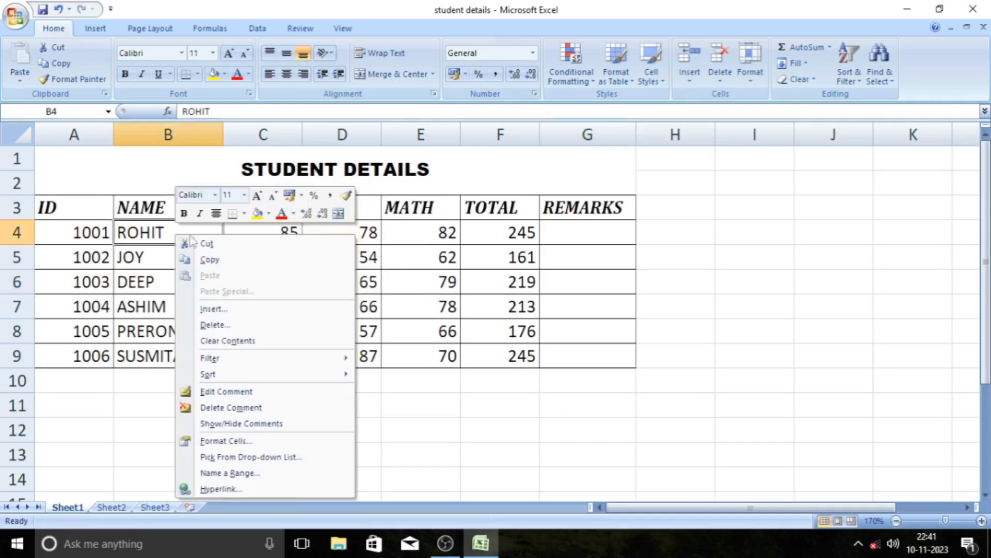
click(238, 424)
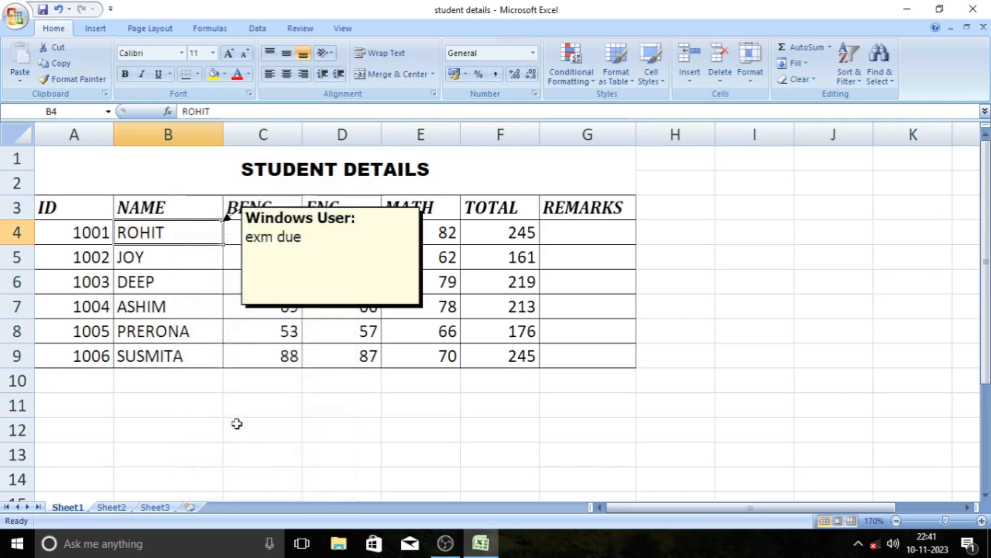
click(500, 355)
click(587, 351)
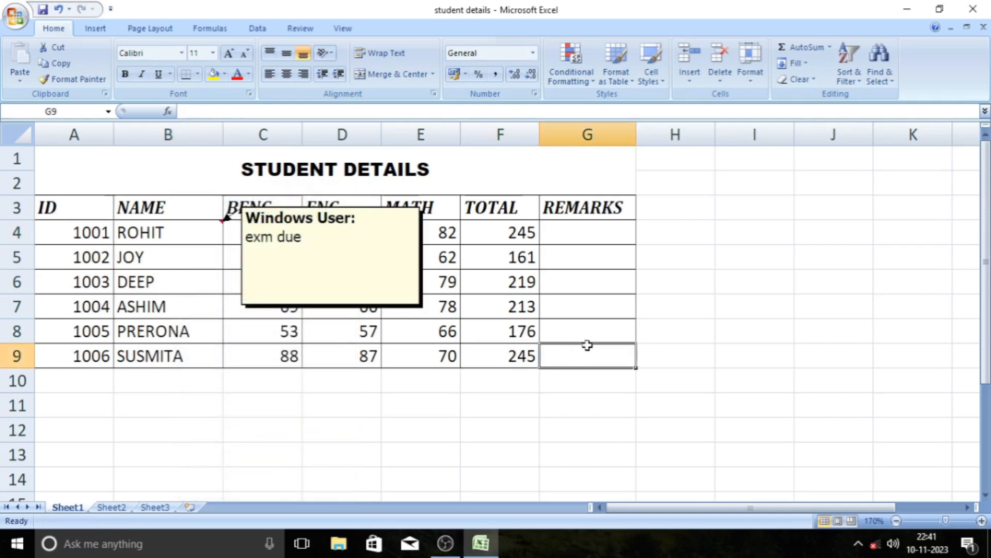
click(799, 284)
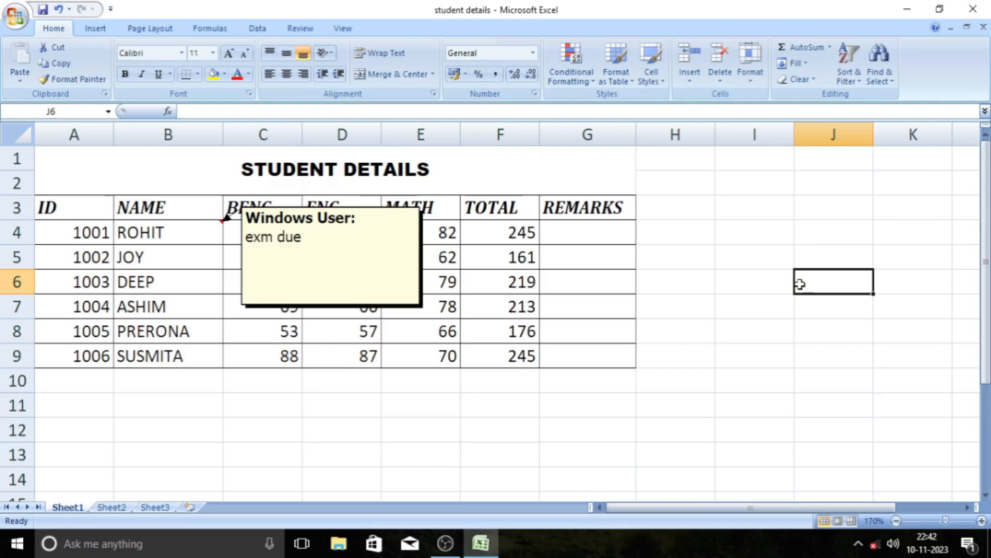
- Hide the displayed comment on cell B4
right_click(178, 233)
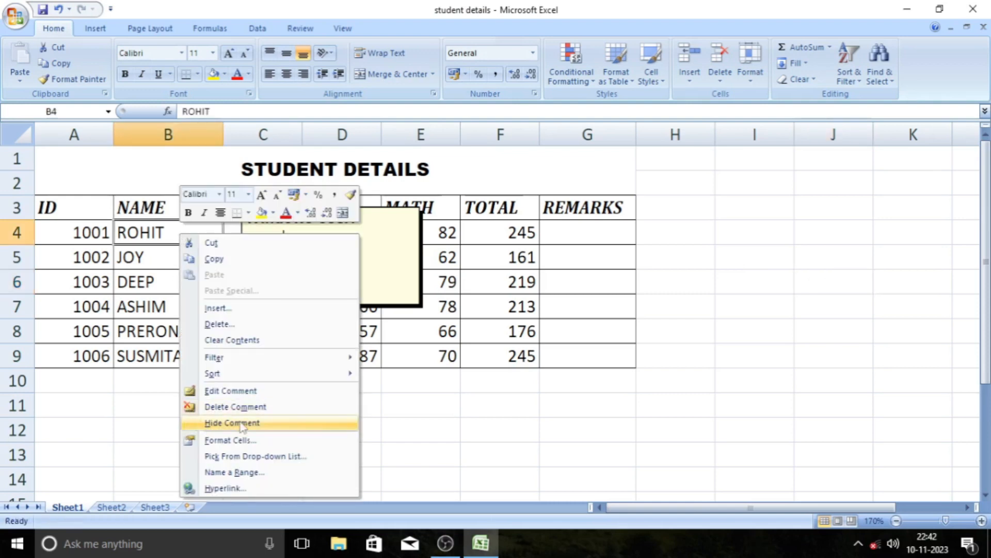
click(241, 423)
click(240, 421)
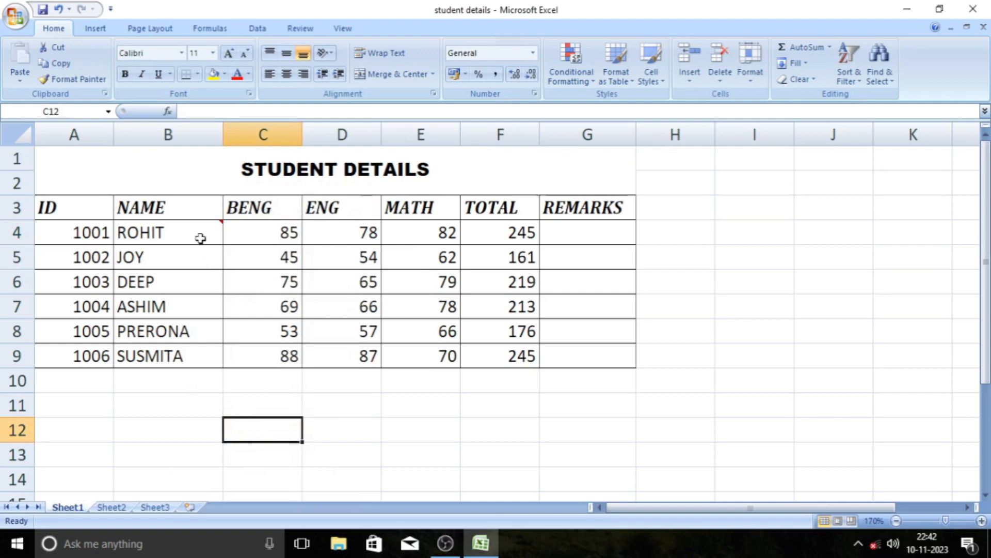
mouse_move(200, 236)
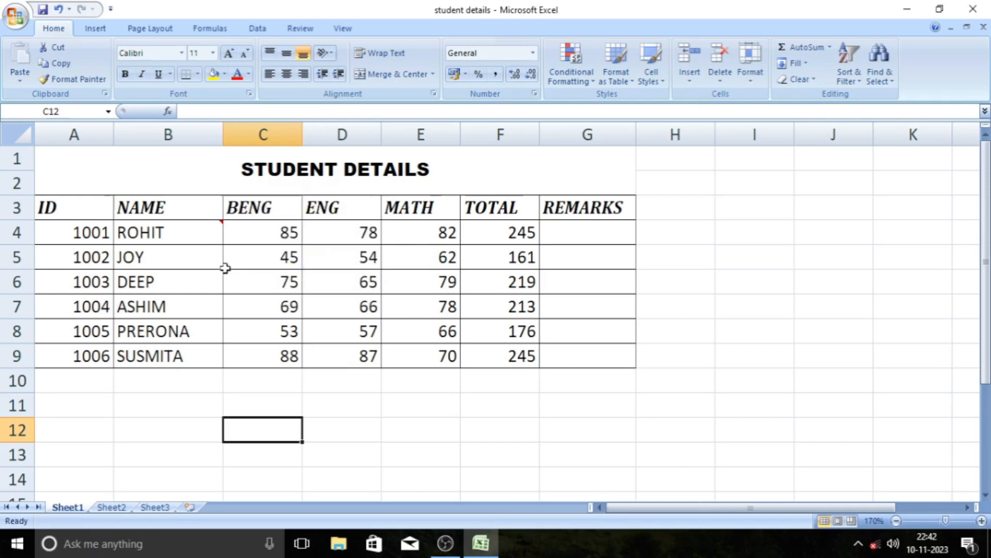
click(249, 274)
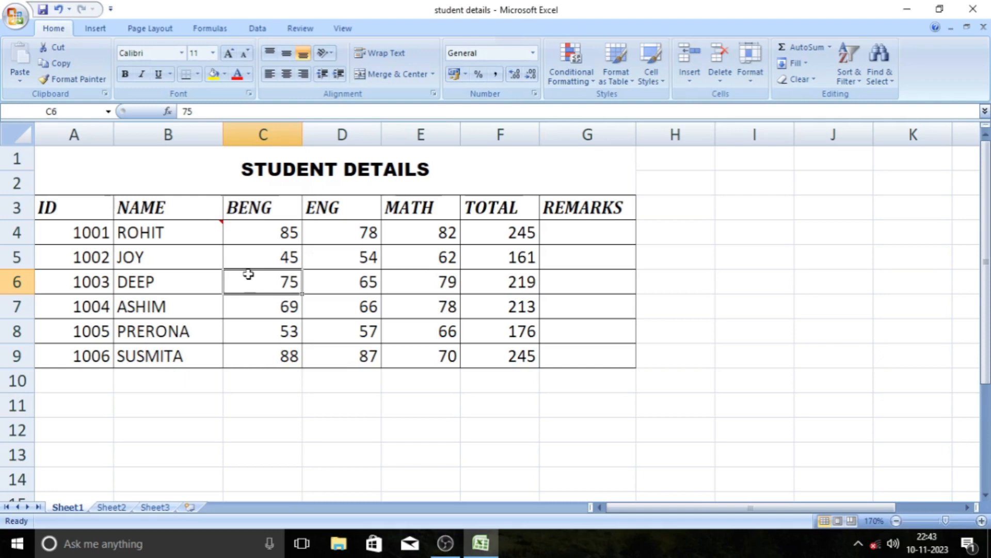
- Insert a comment reading "good boy" on cell B7
right_click(209, 302)
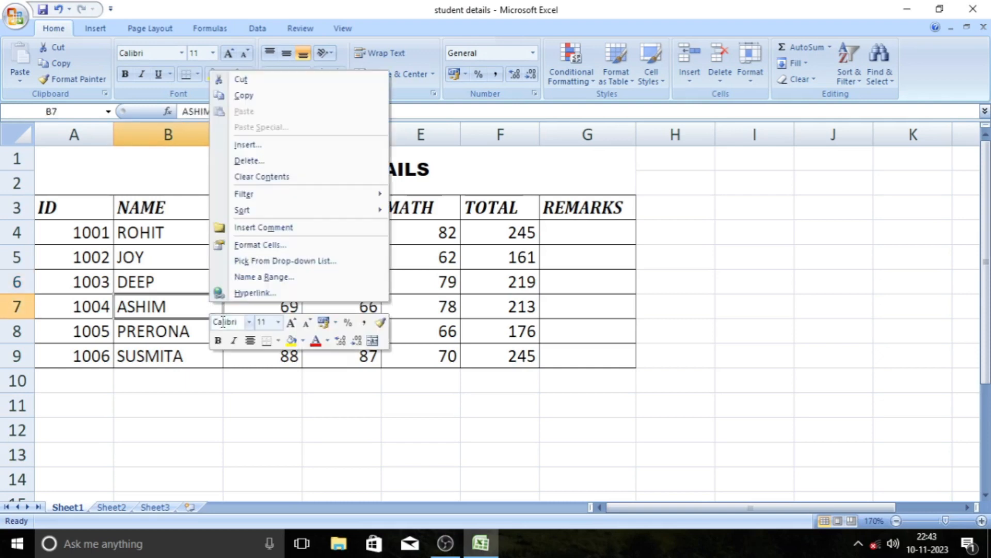
click(275, 228)
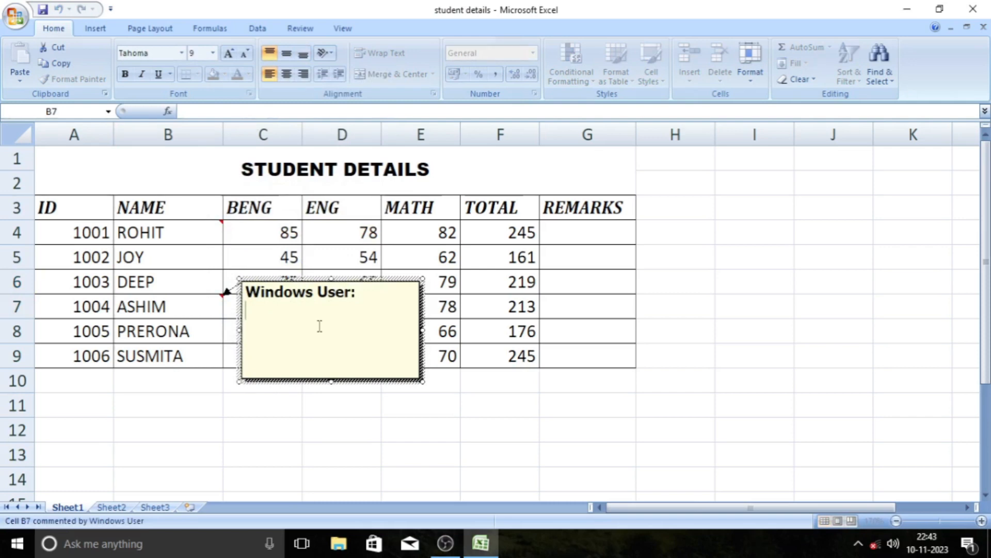
text(good boy)
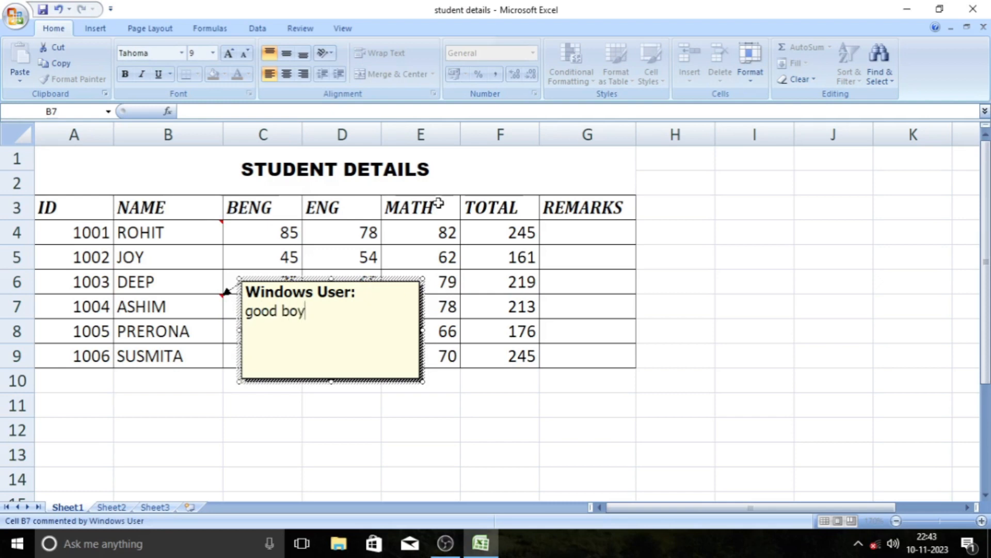
click(455, 225)
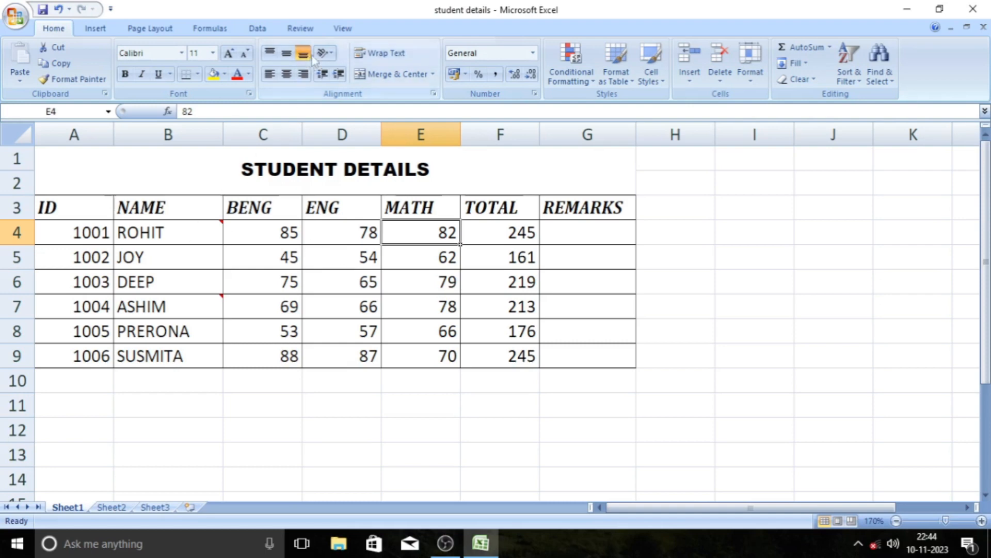
- Show all comments on the sheet at once to view them, and hide them all again
click(311, 29)
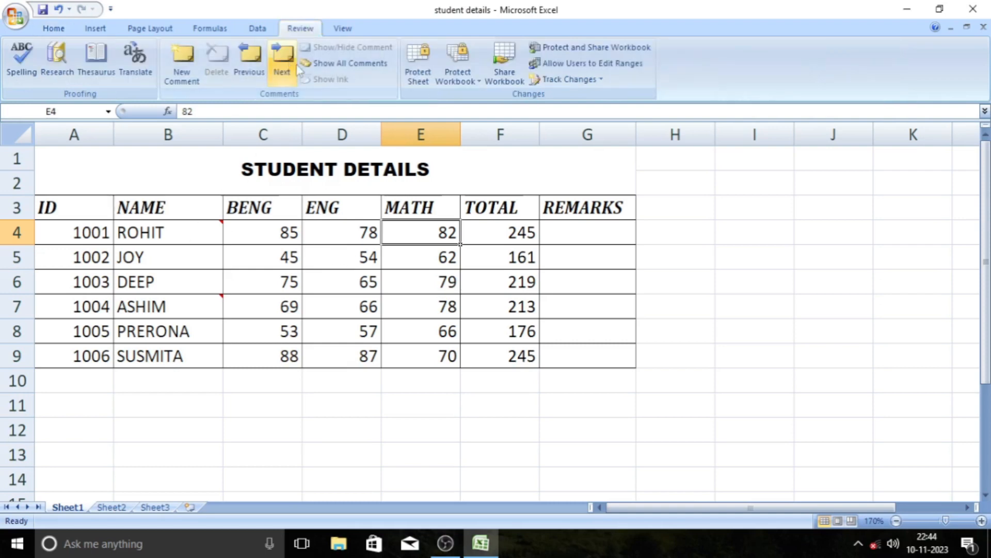
click(333, 67)
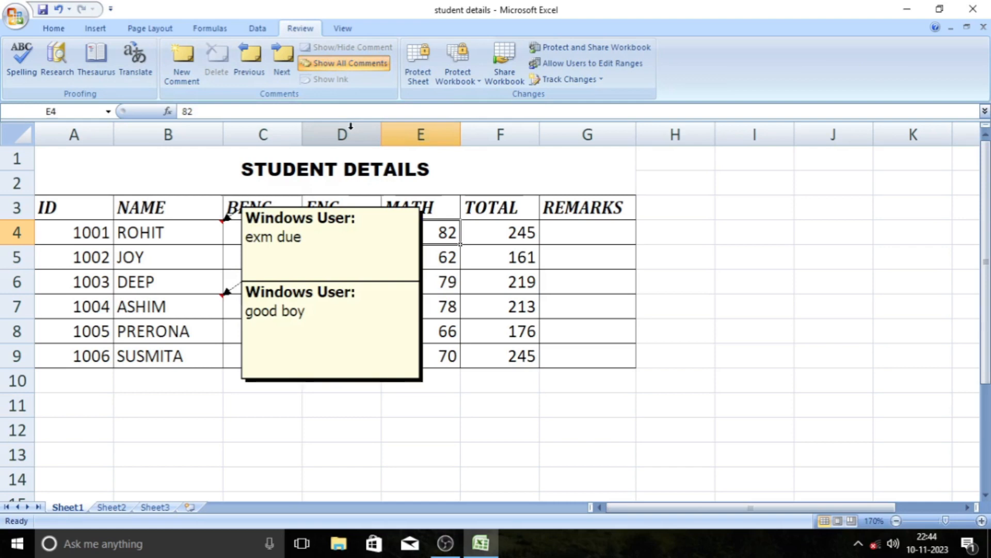
click(349, 64)
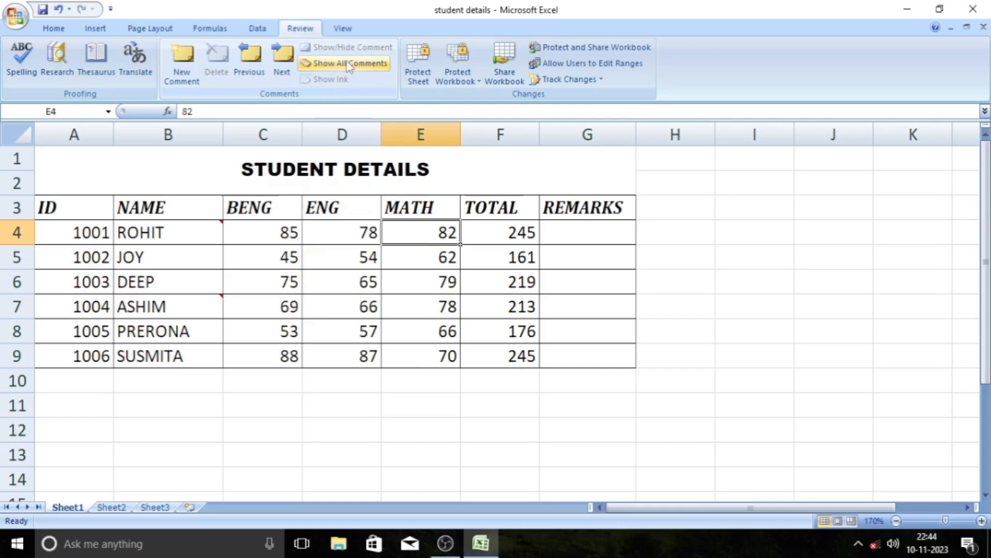
click(349, 64)
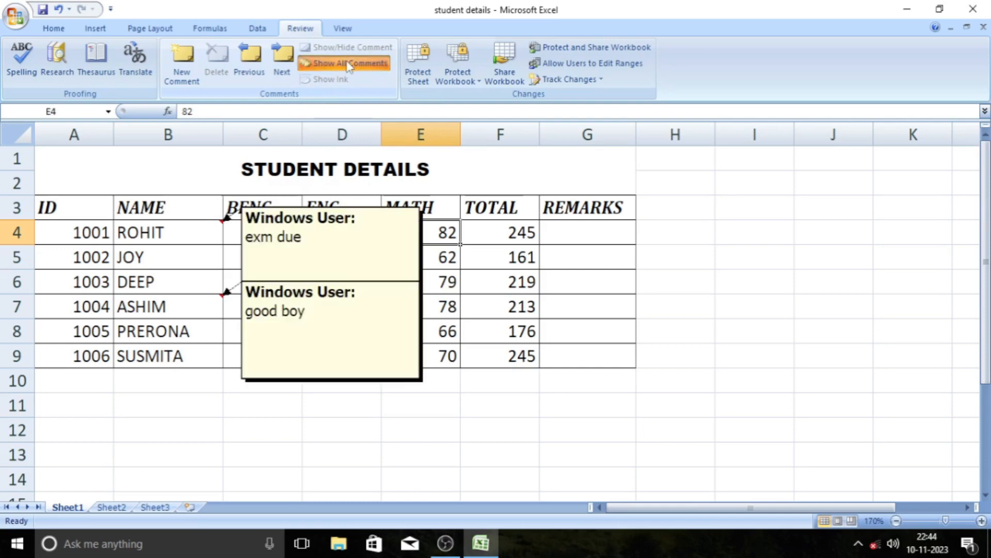
click(349, 65)
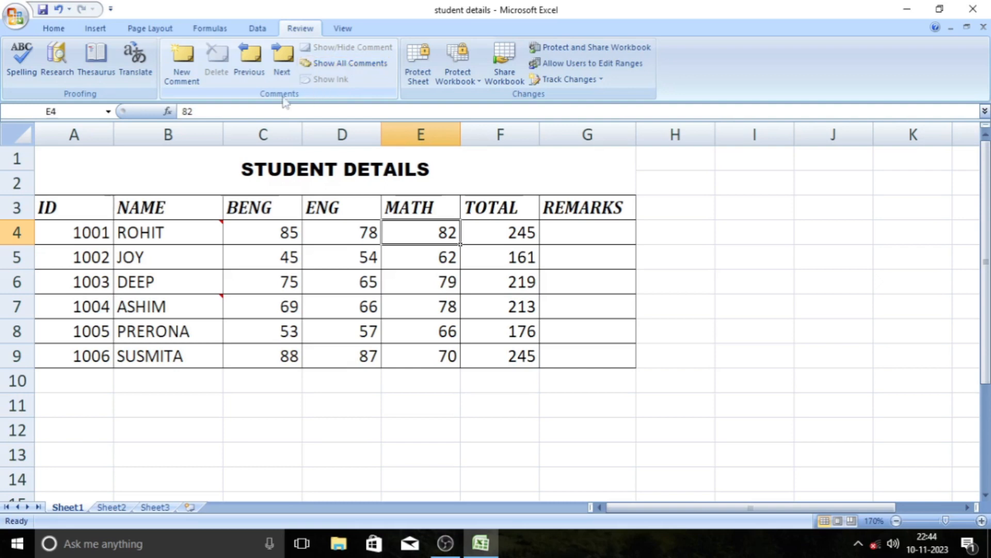
- Delete the comment from cell B4
right_click(184, 237)
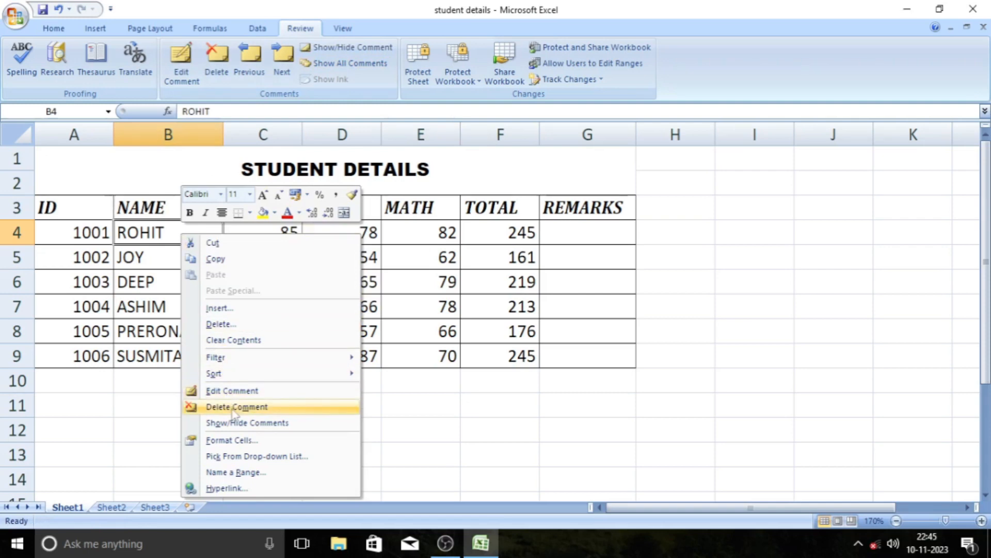
click(233, 408)
click(254, 370)
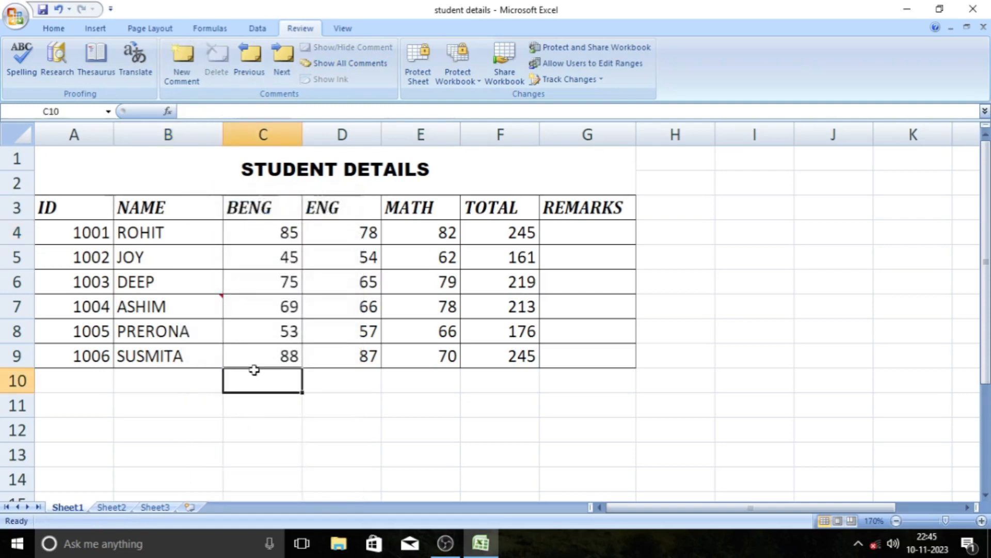
- Delete the comment from cell B7, leaving the formula in cell F7 as it is
click(167, 309)
right_click(169, 309)
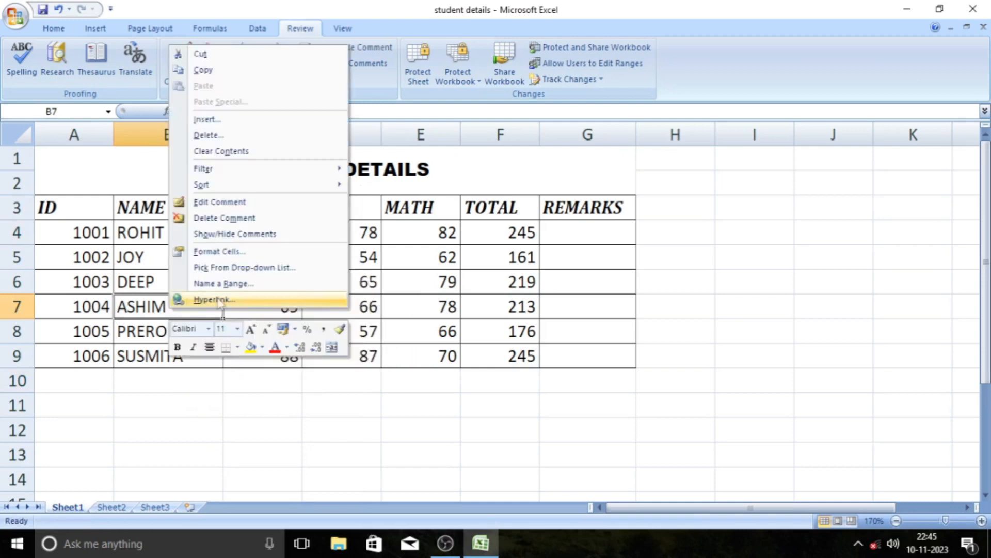
click(222, 219)
double_click(464, 306)
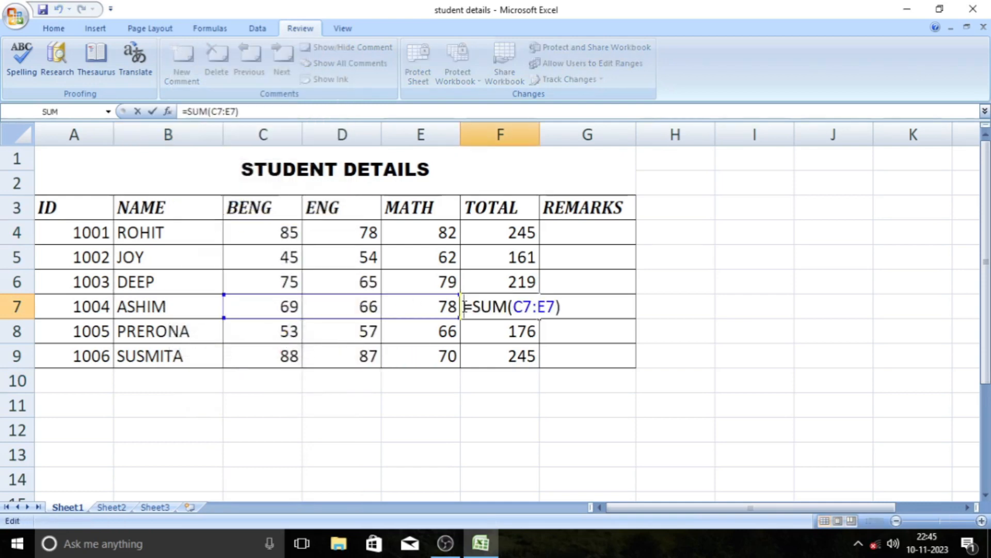
key(Return)
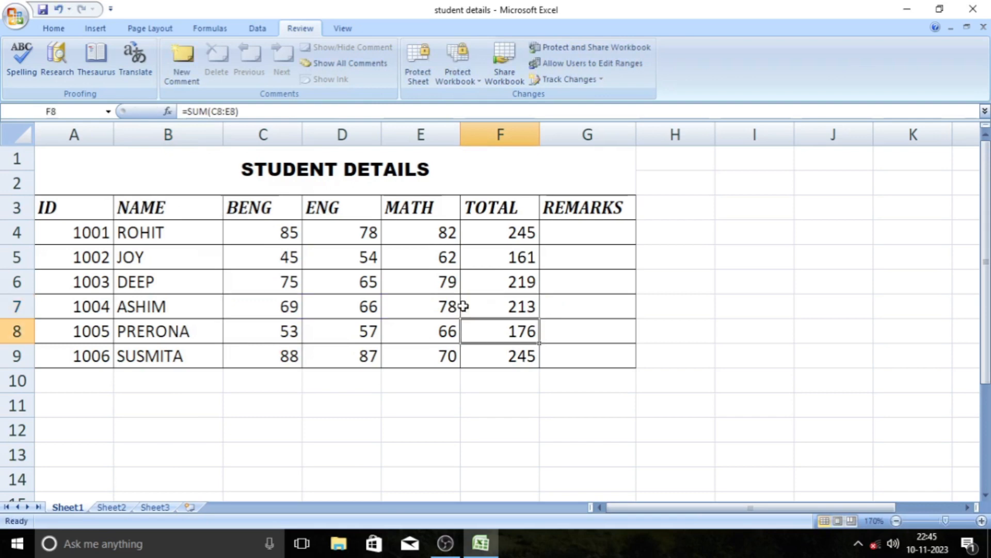